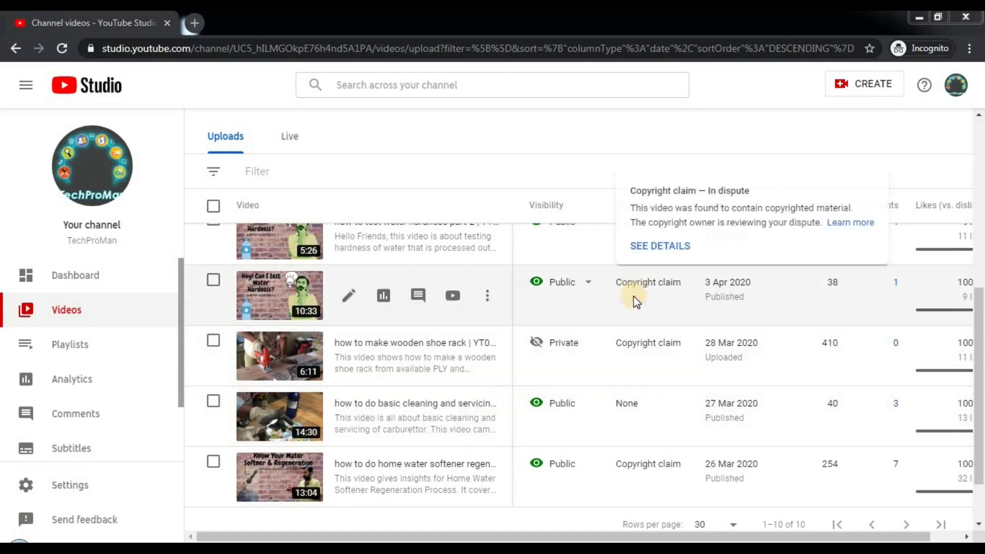
mouse_move(636, 345)
mouse_move(650, 468)
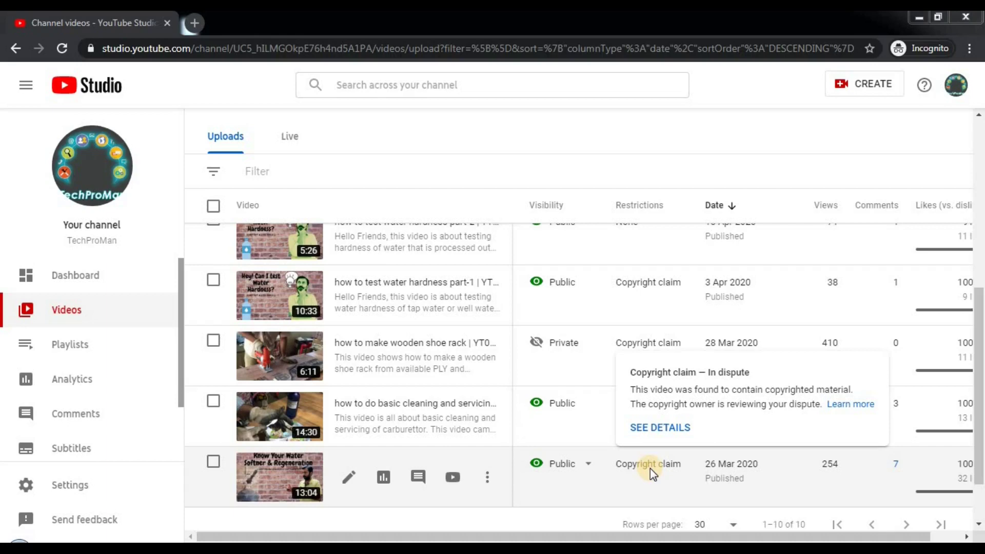
Open the water softener video's copyright details, showing the claims 'A Beginning-11399' and 'A Finale-11399'
left_click(665, 431)
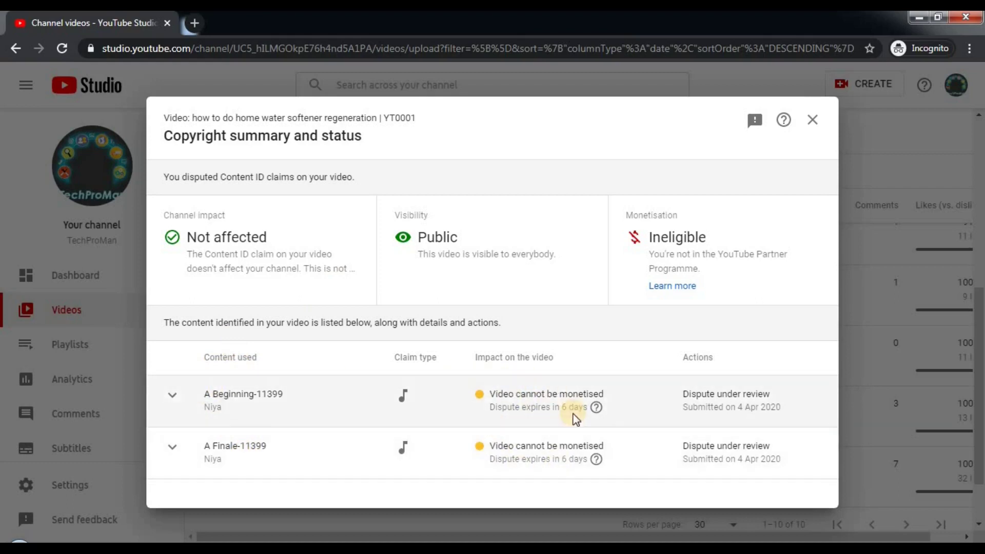
mouse_move(574, 418)
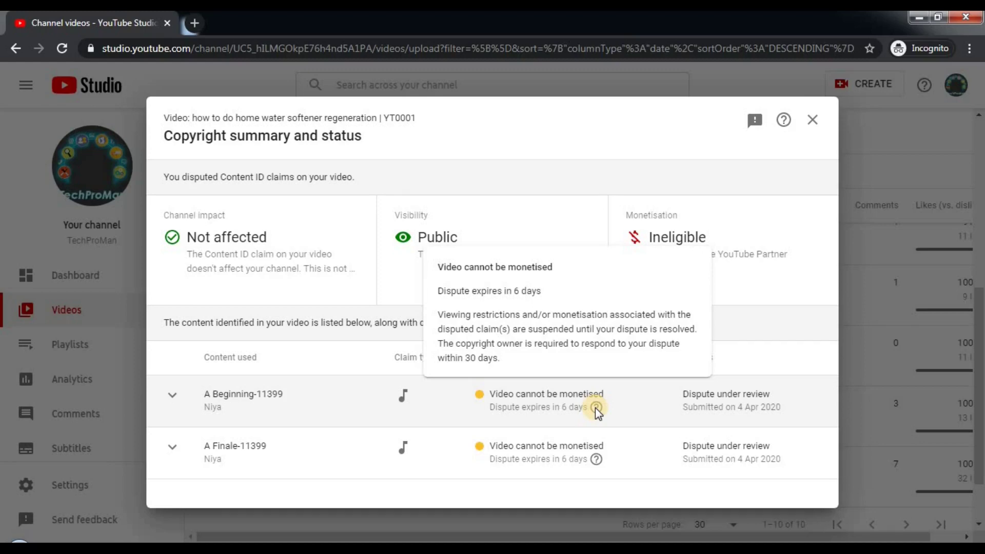
Switch to the wooden shoe rack video's copyright details and list actions for its A Beginning-11399 claim
left_click(817, 124)
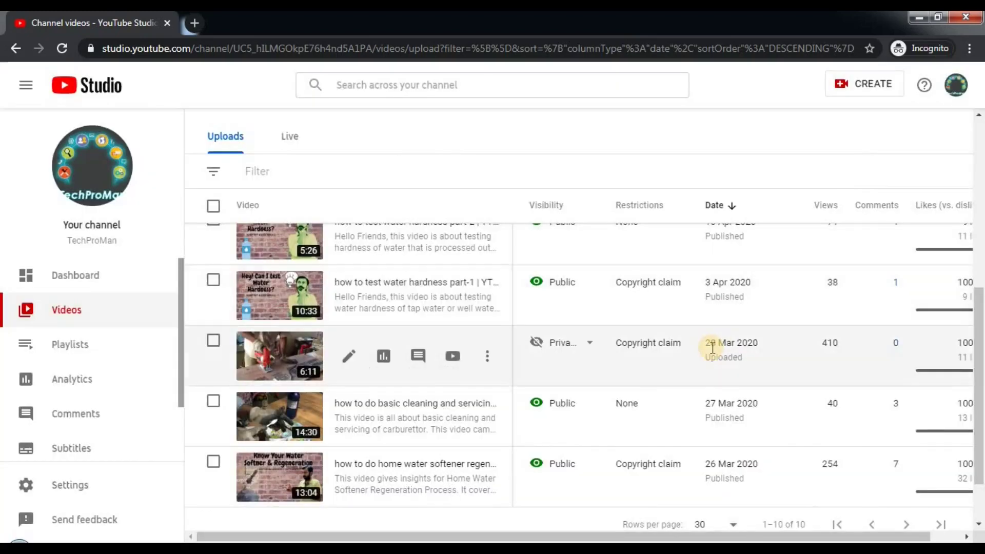
mouse_move(646, 354)
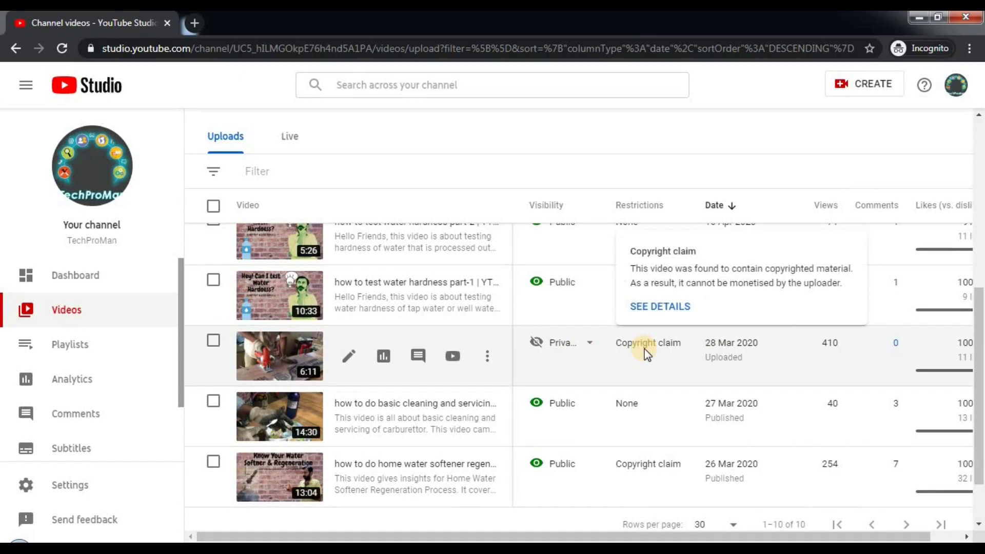
left_click(666, 313)
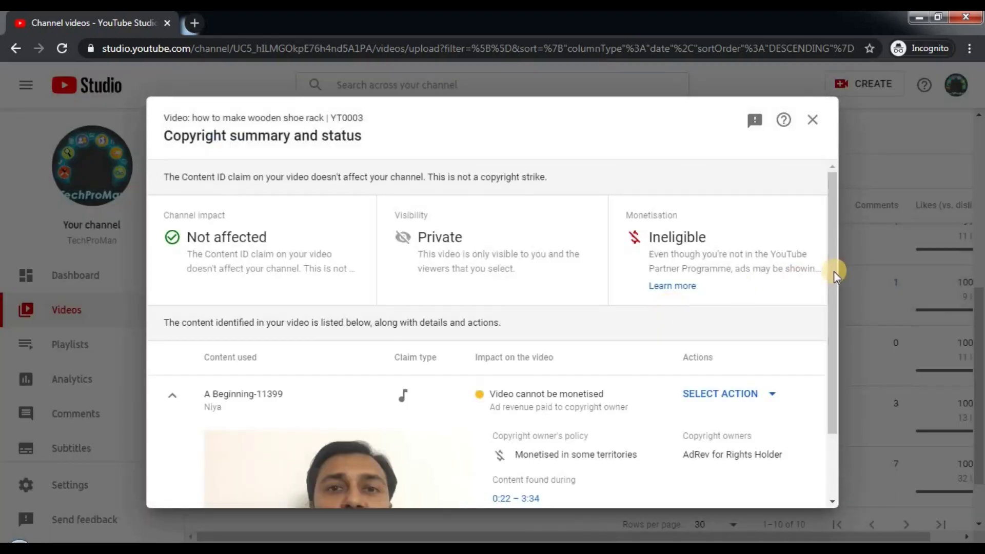
left_click_drag(833, 303, 831, 369)
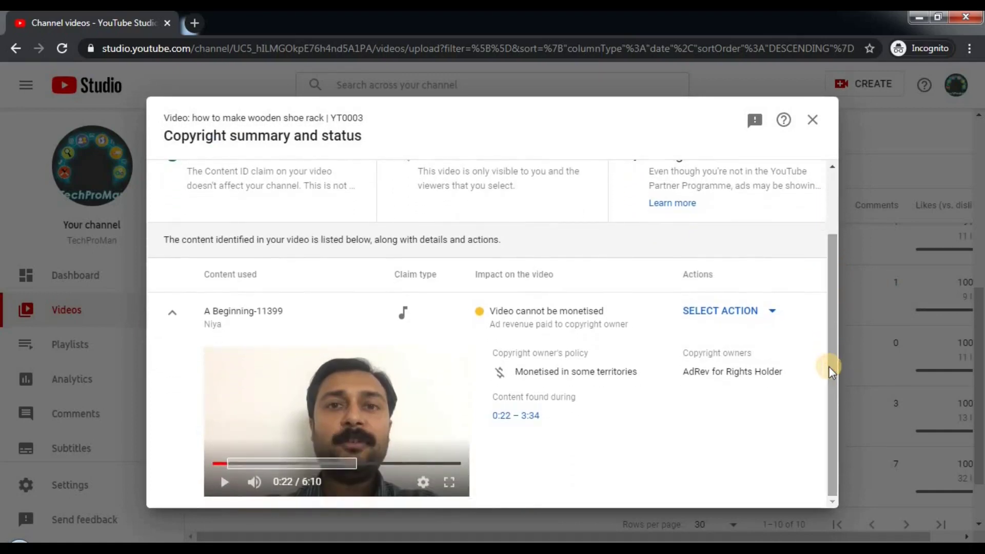
left_click(774, 314)
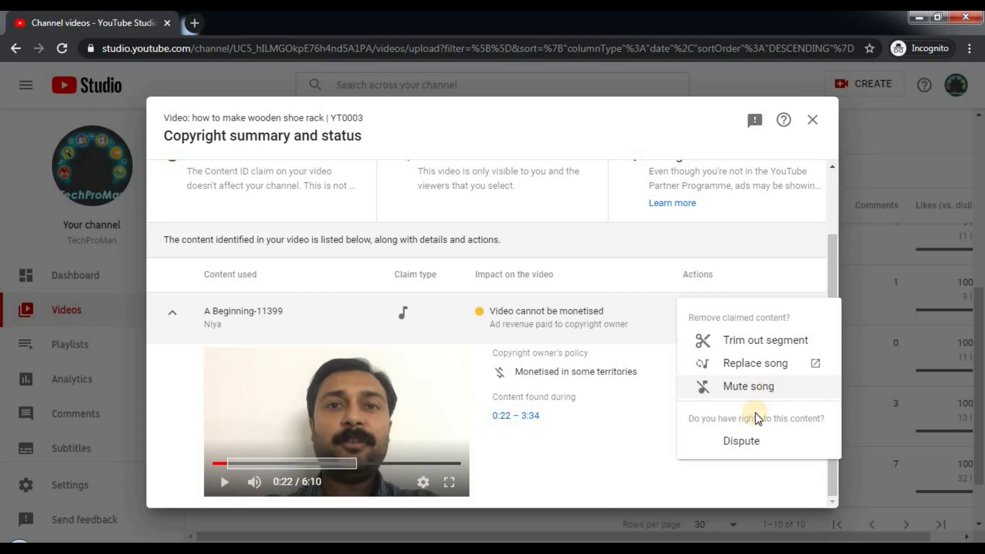
Choose Dispute for the A Beginning-11399 claim, then tick and untick the eligibility checkbox
left_click(739, 442)
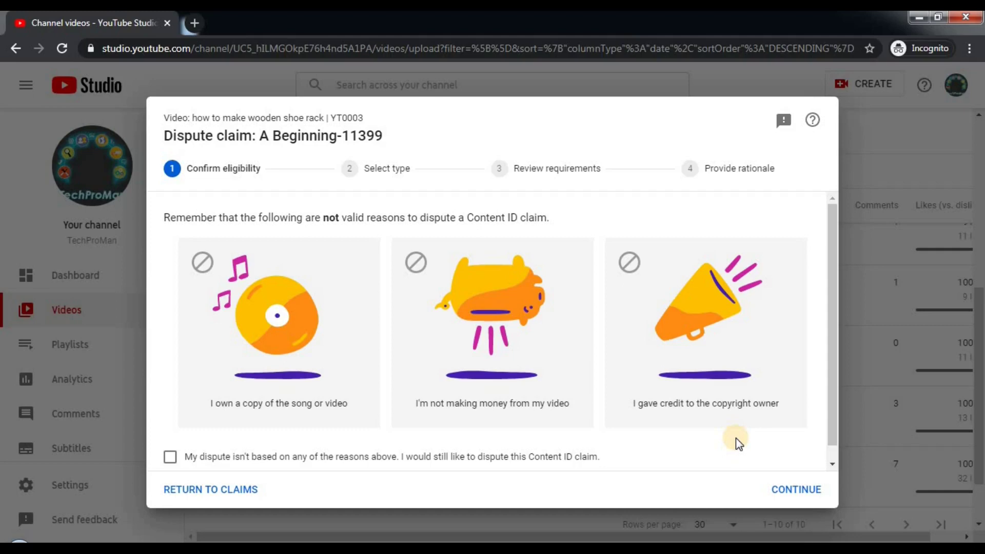
left_click(170, 458)
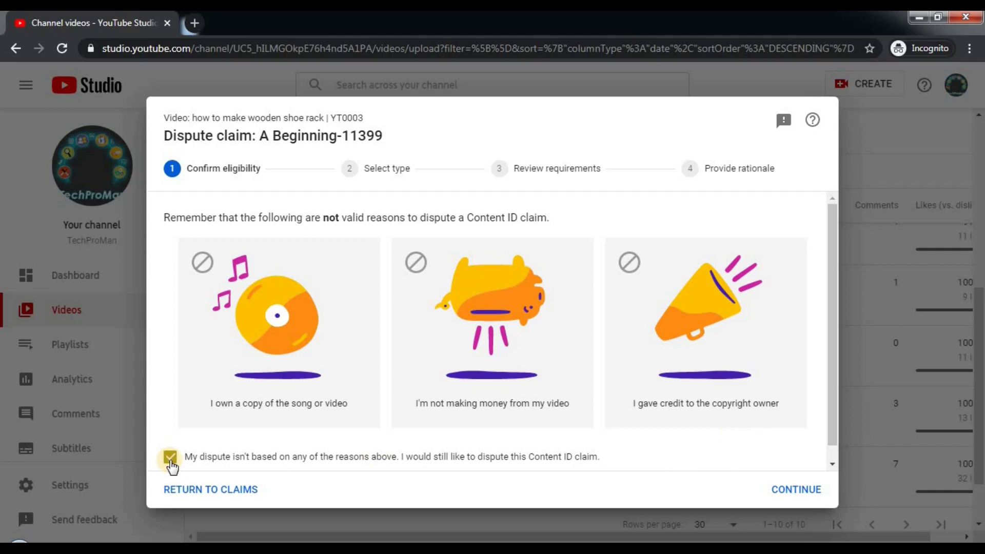
left_click(170, 457)
left_click(788, 492)
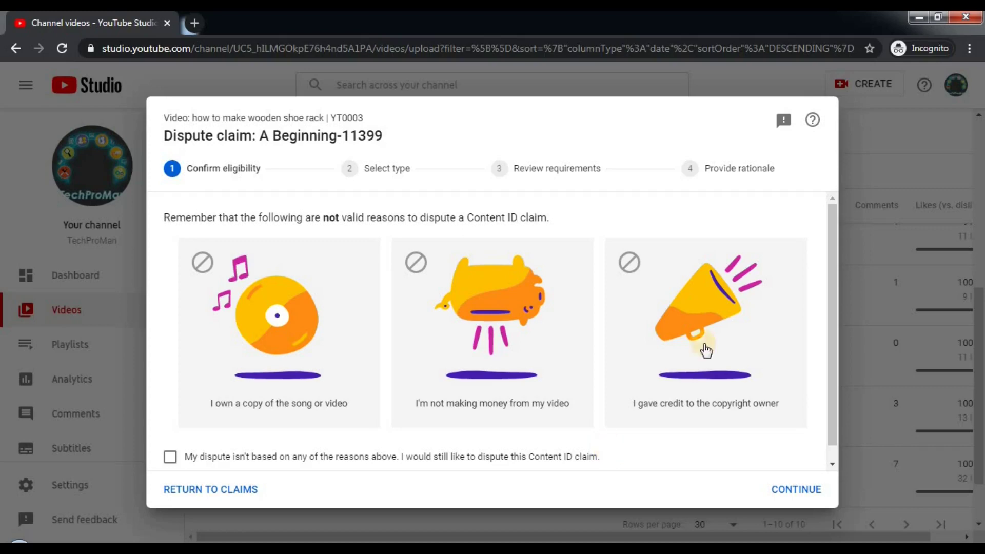
Return to claims without disputing and close the shoe rack video's copyright summary
left_click(234, 490)
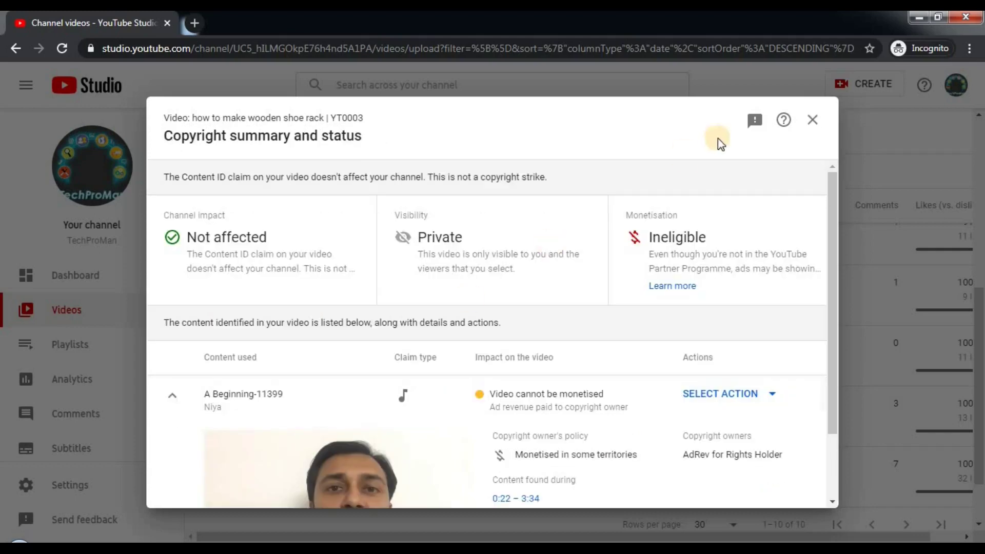
left_click(813, 120)
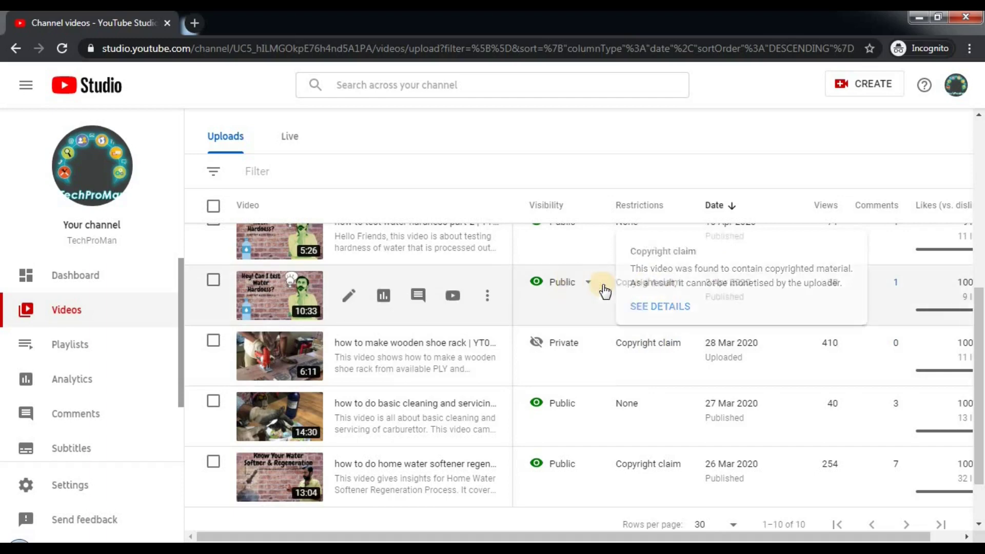
mouse_move(639, 283)
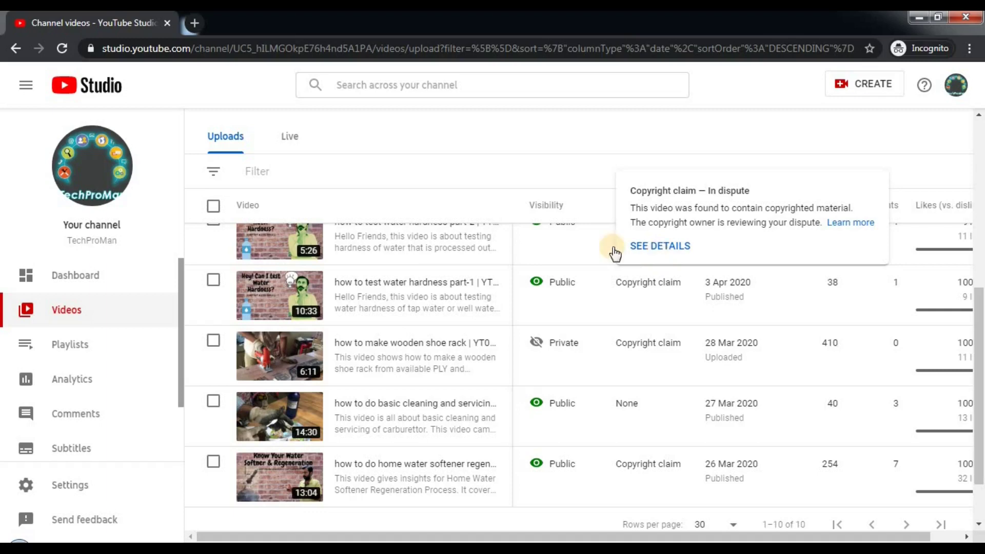
In a new Chrome tab, search youtube.com for 'vlog no copyright music'
left_click(197, 23)
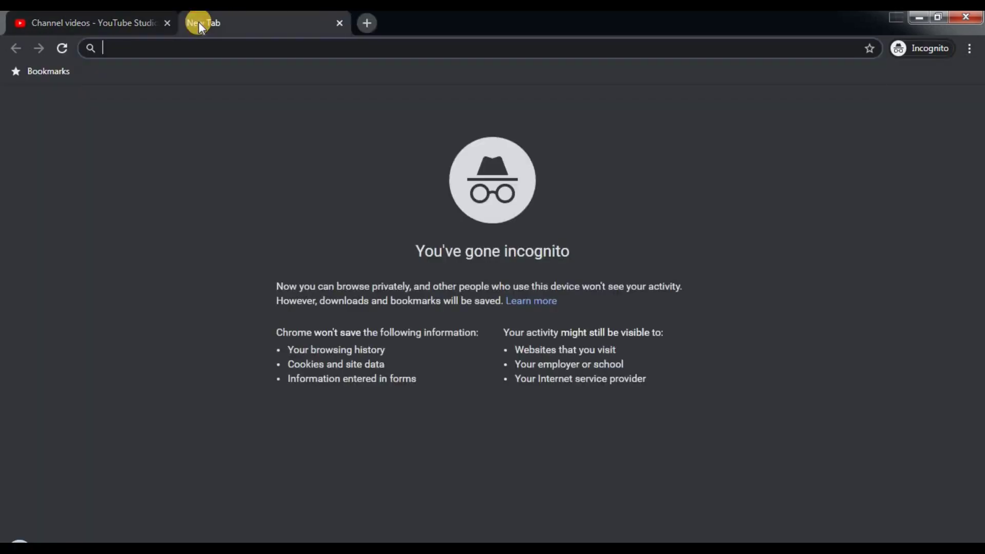
type("youtube.com")
key("Return")
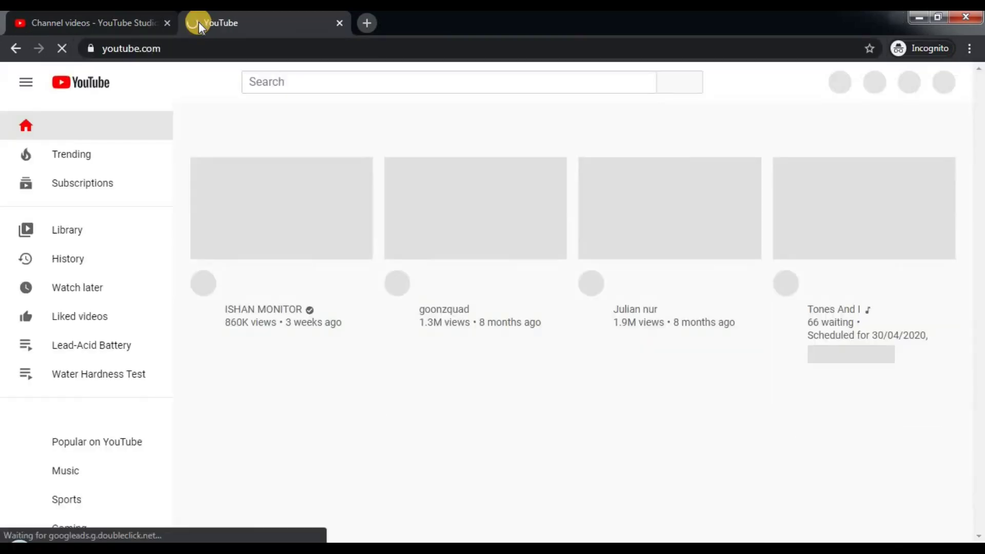
left_click(320, 82)
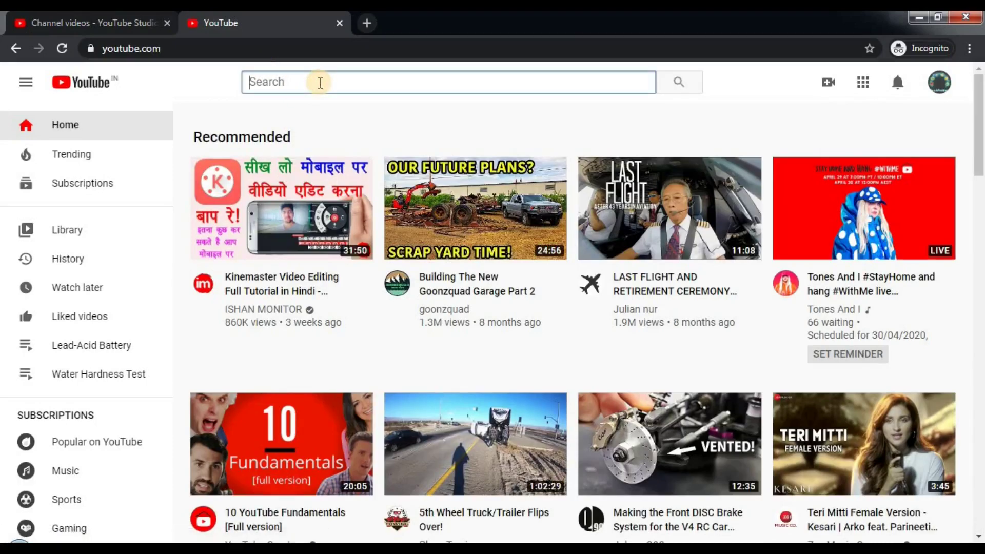
type("vlog no")
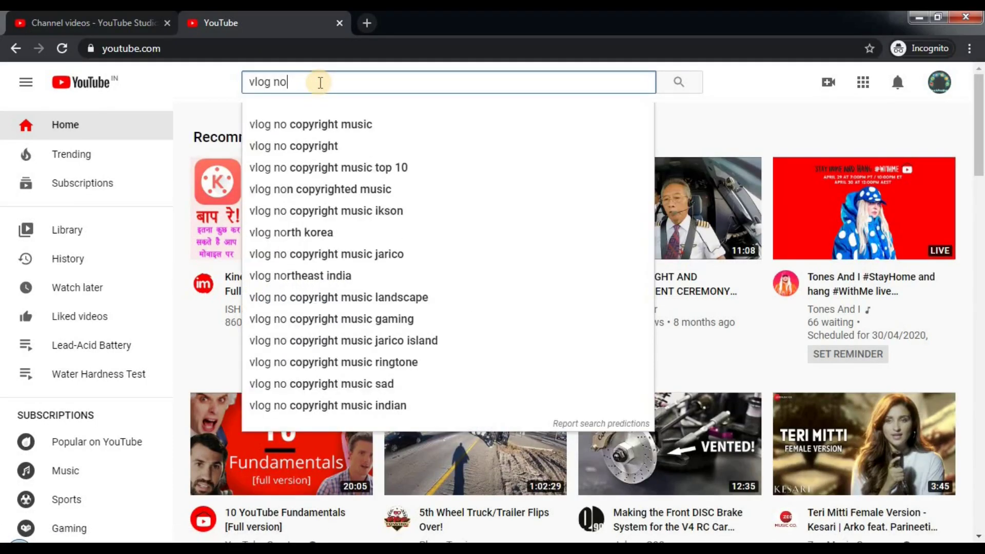
key("Down")
key("Return")
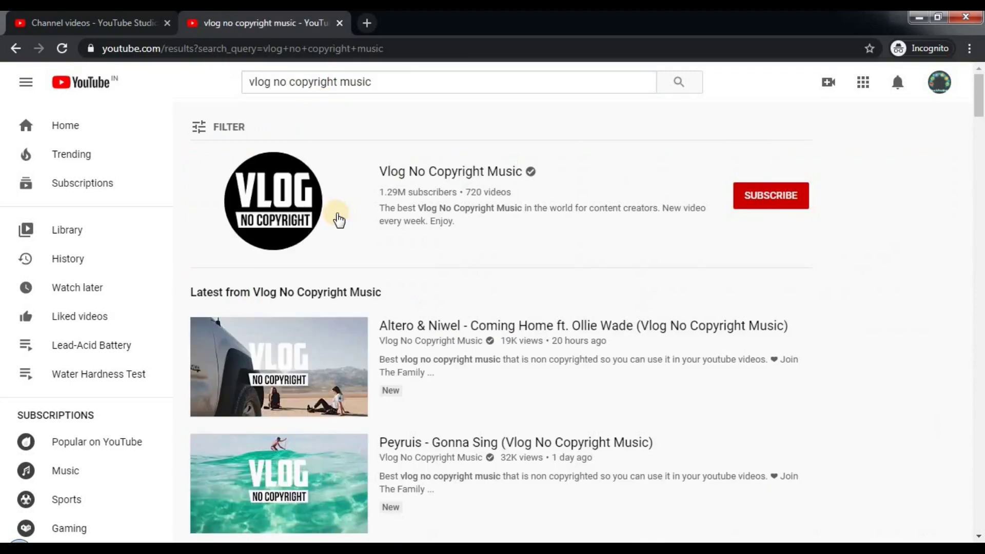
Open the 'Niya - A Beginning' result in a new background tab
left_click(980, 152)
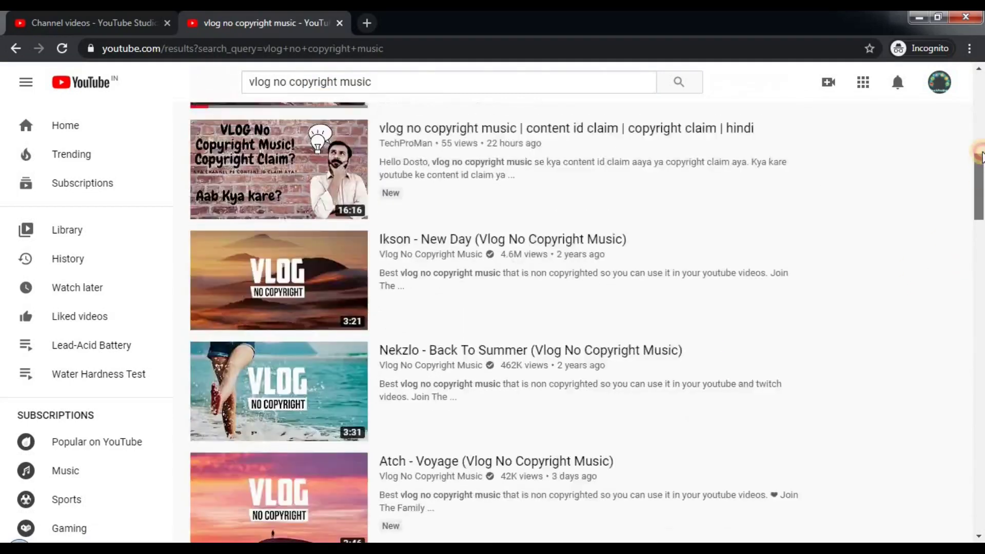
scroll(980, 154, "up", 5)
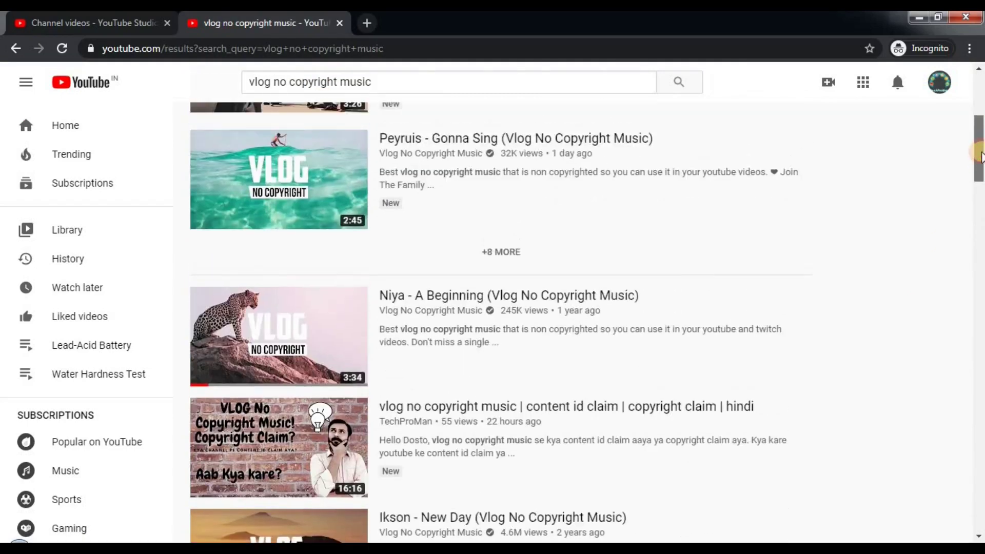
right_click(511, 305)
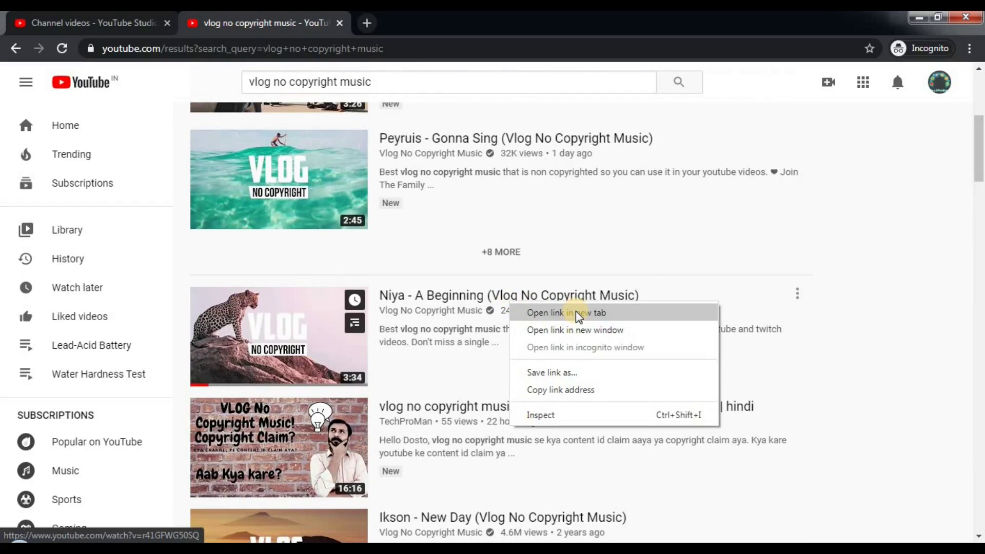
left_click(578, 313)
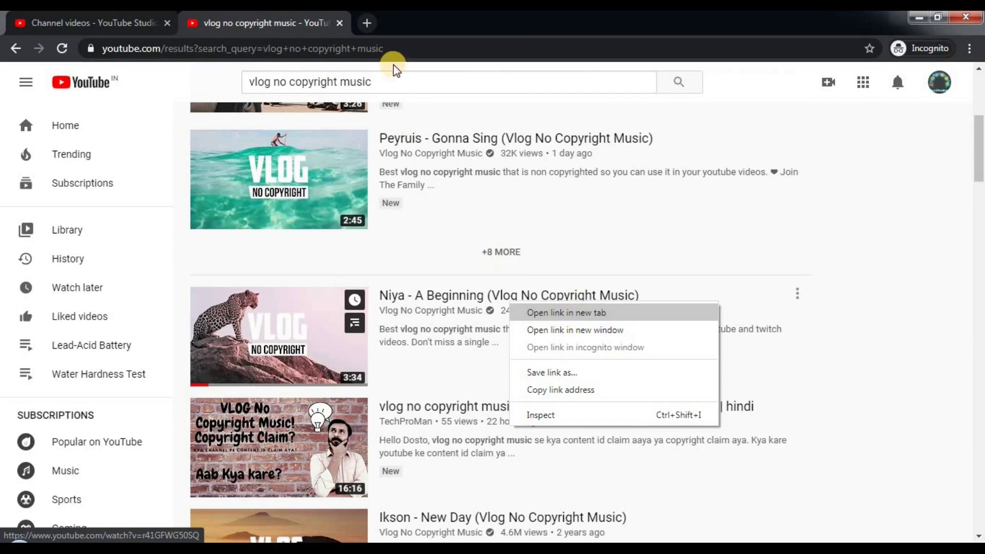
Pause the Niya - A Beginning video and expand its full description
key("ctrl+Tab")
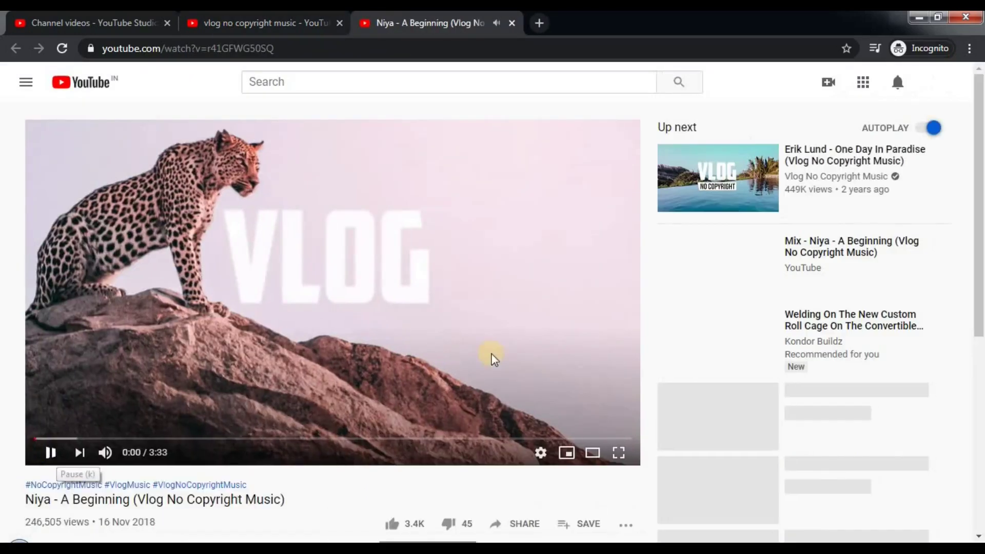
left_click(493, 359)
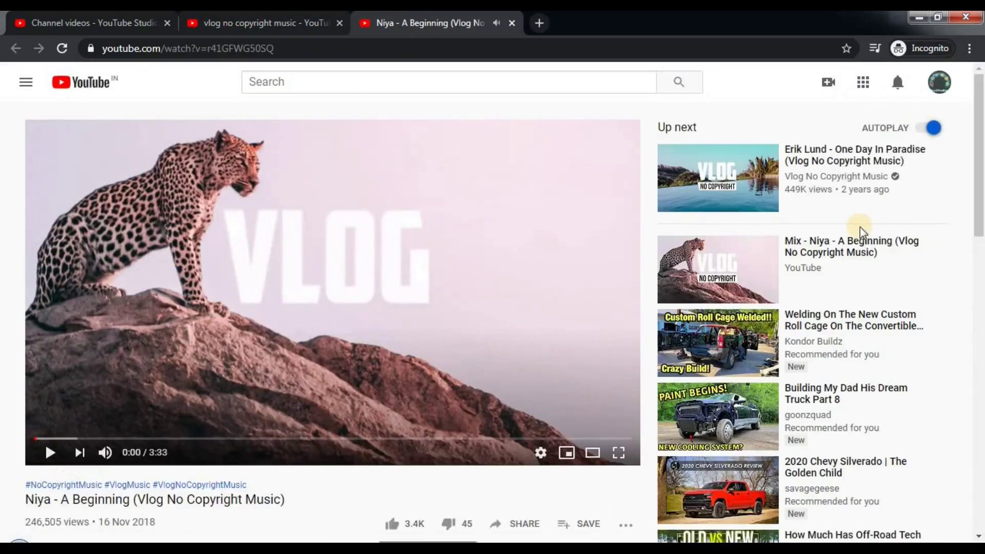
scroll(981, 194, "down", 7)
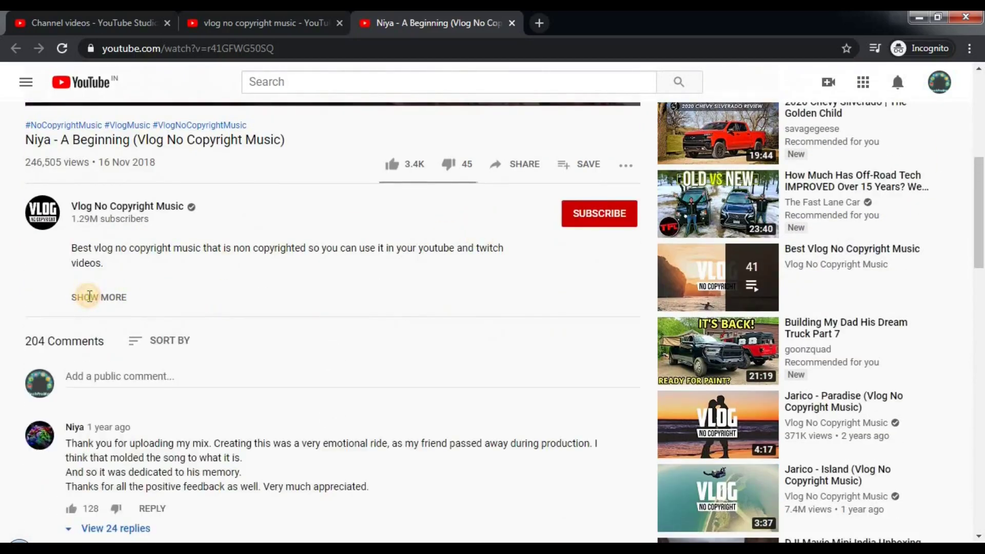
left_click(90, 299)
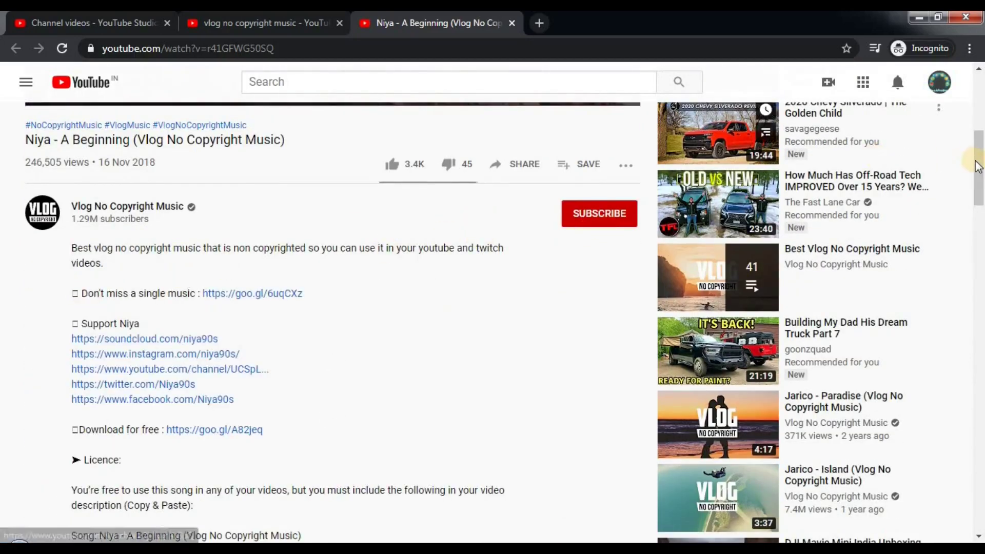
Select the three-line licence credit text and the Music in this video details
left_click_drag(976, 183, 976, 238)
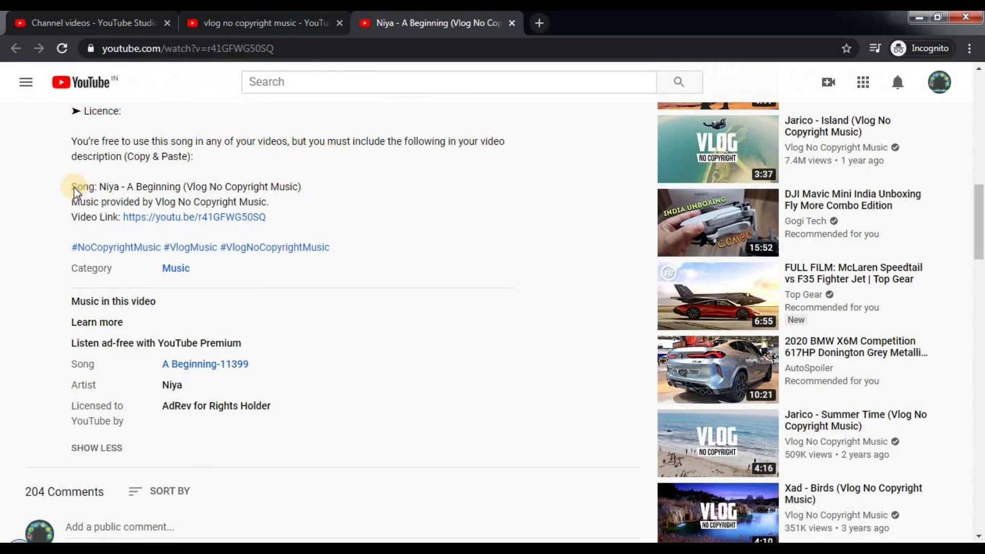
left_click_drag(71, 186, 260, 222)
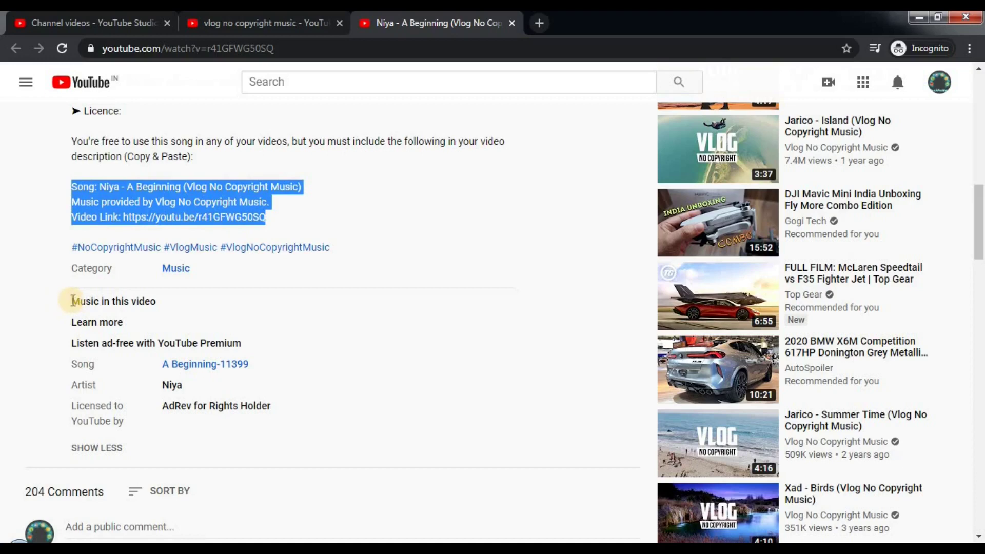
left_click_drag(73, 300, 292, 411)
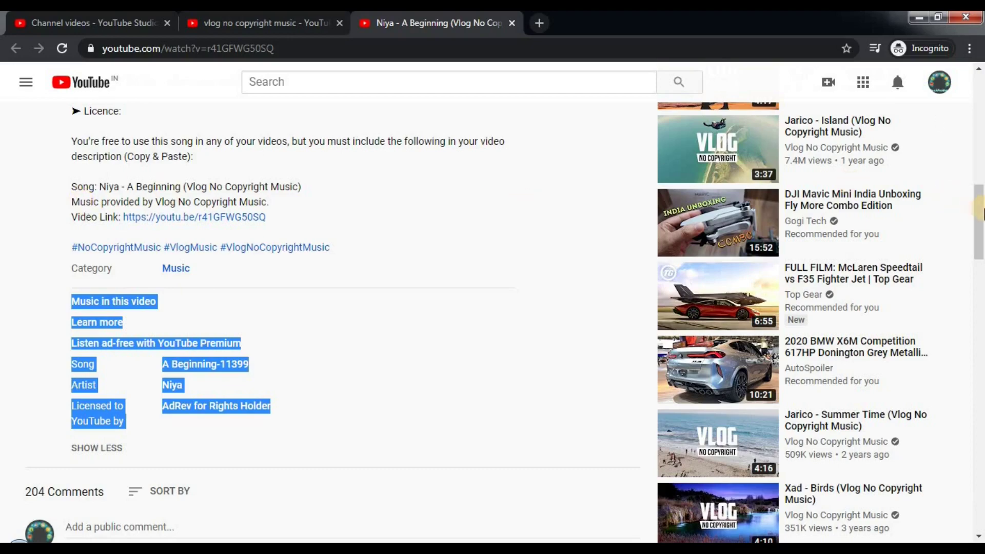
left_click_drag(980, 251, 980, 277)
scroll(979, 277, "down", 5)
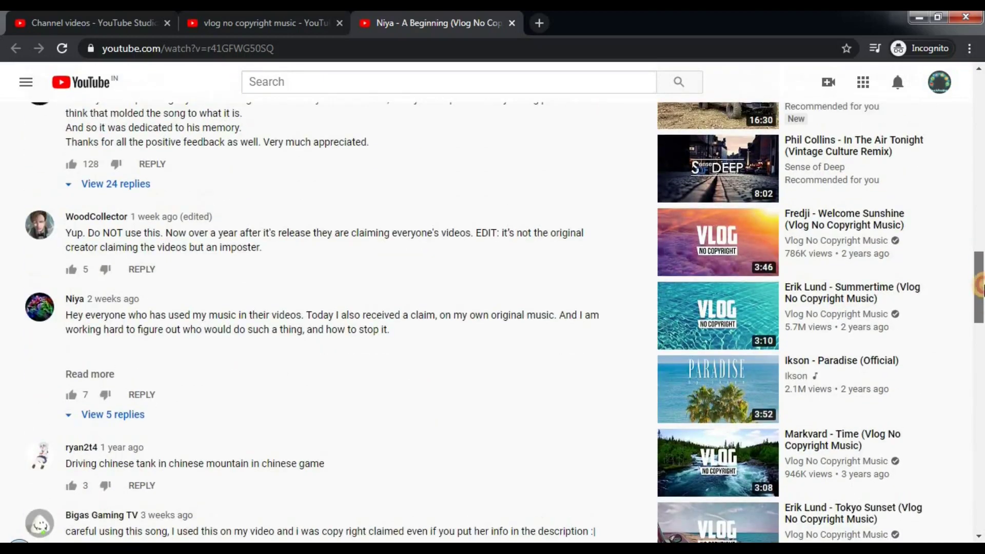
scroll(981, 245, "up", 10)
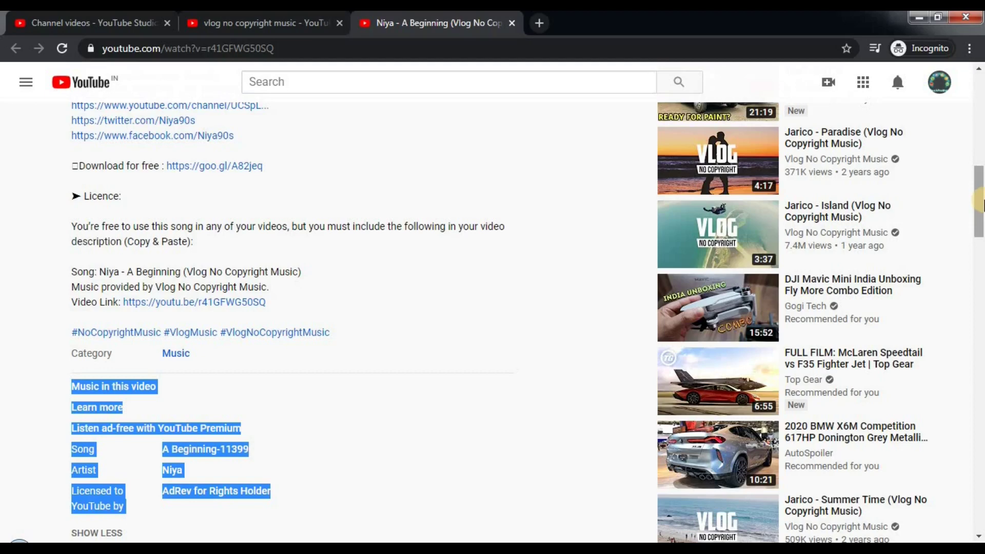
left_click_drag(981, 204, 980, 185)
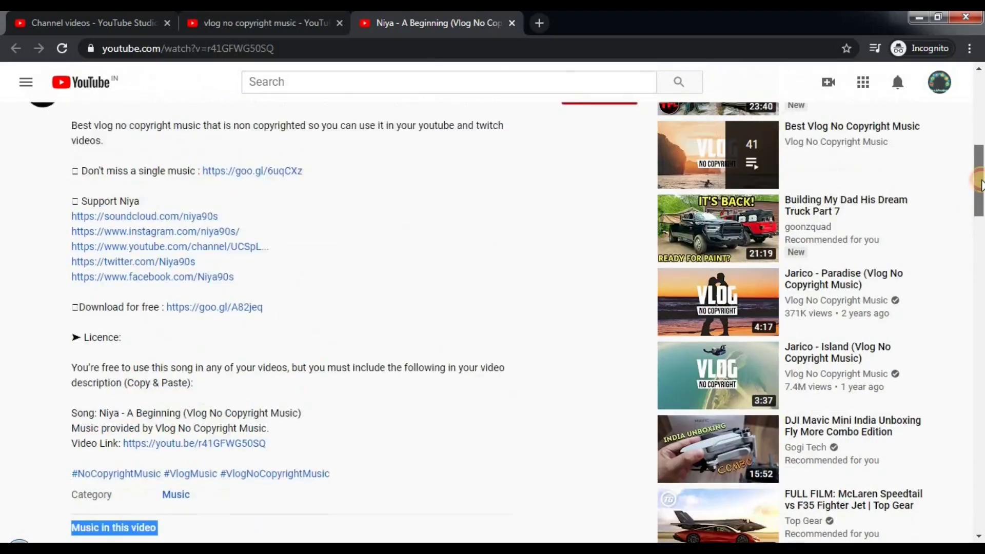
scroll(981, 185, "up", 1)
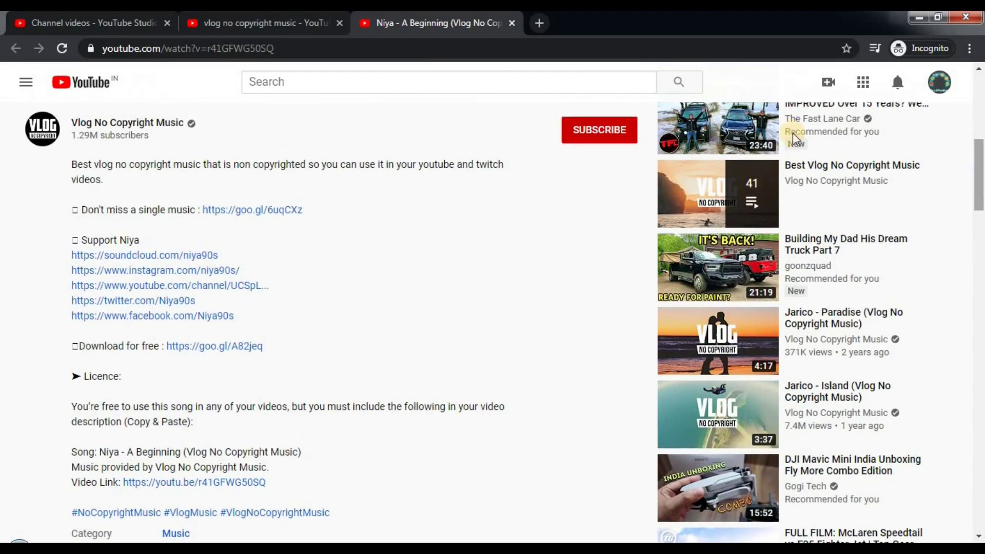
Close the Niya video and search tabs, then briefly open and close Studio's Audio Library
left_click(512, 23)
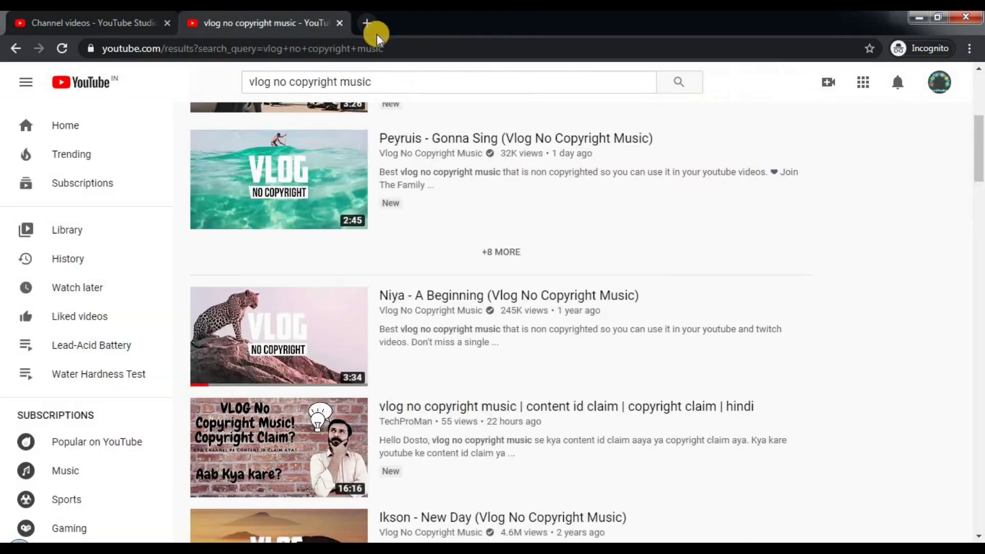
left_click(340, 24)
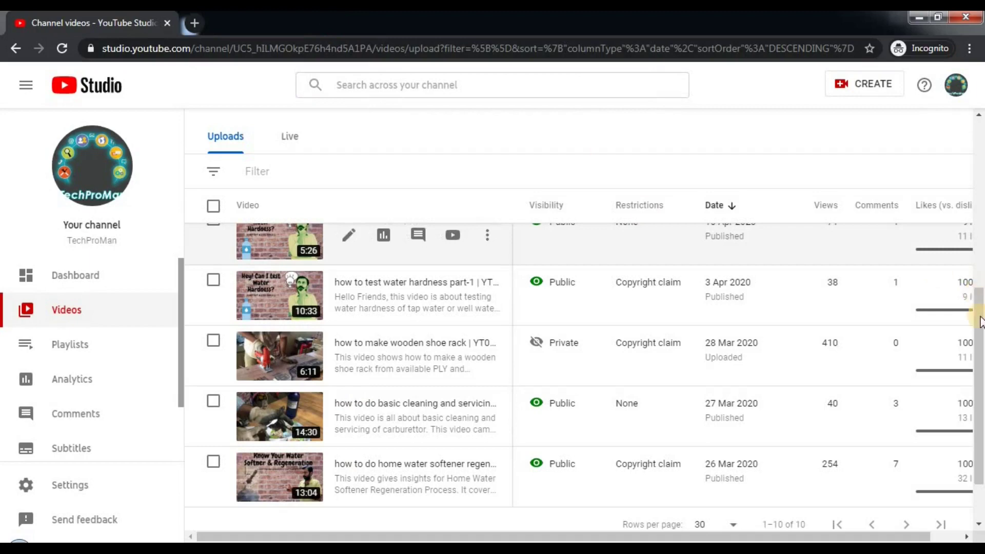
left_click(980, 210)
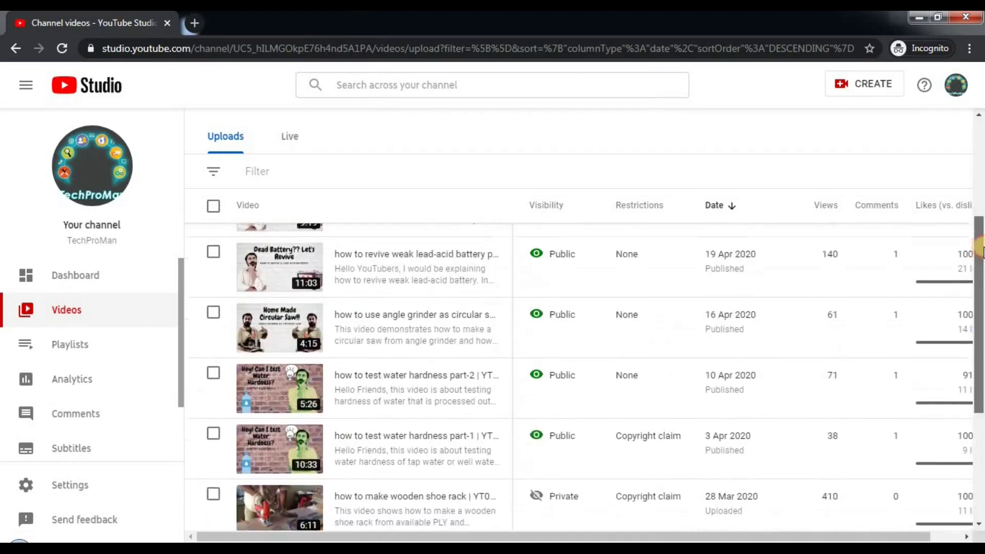
scroll(981, 208, "up", 3)
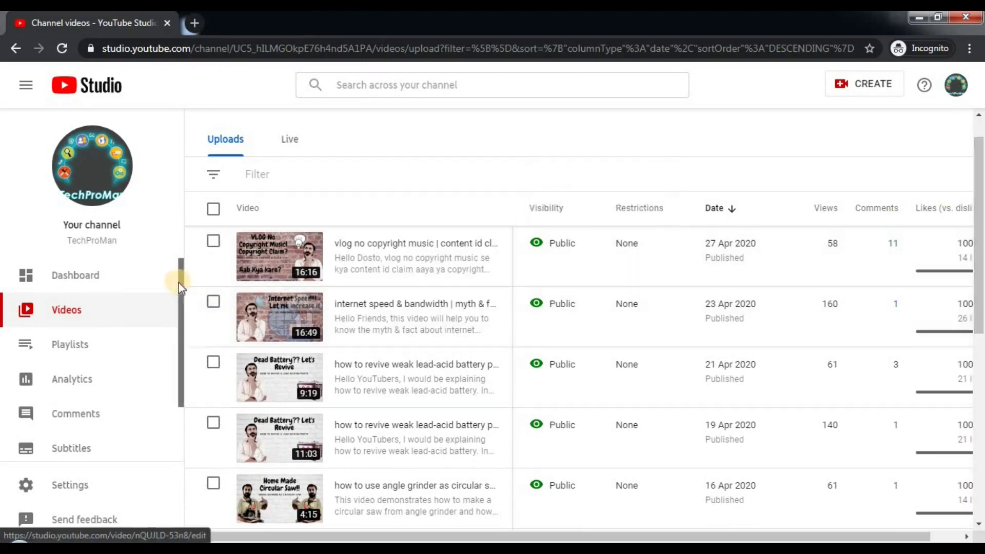
scroll(173, 324, "down", 1)
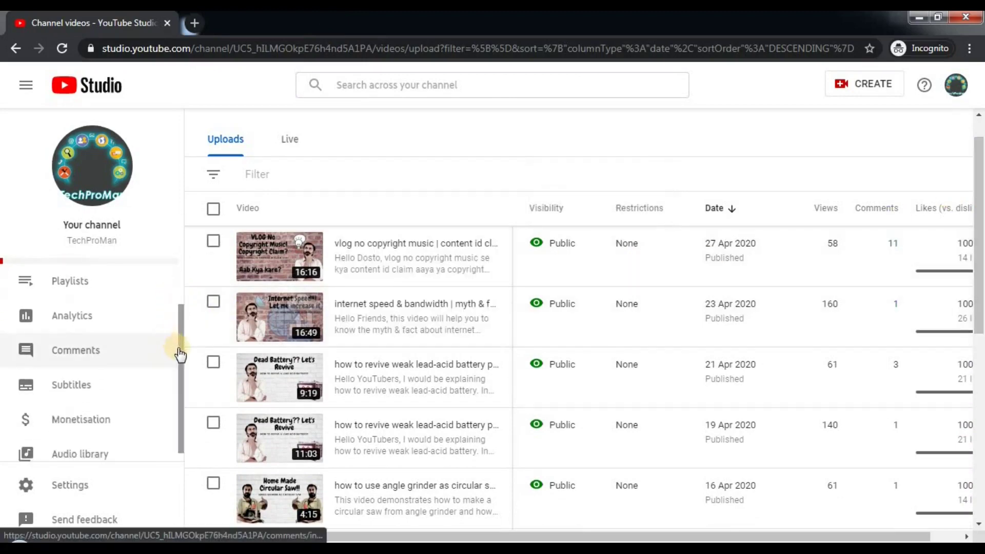
left_click(90, 451)
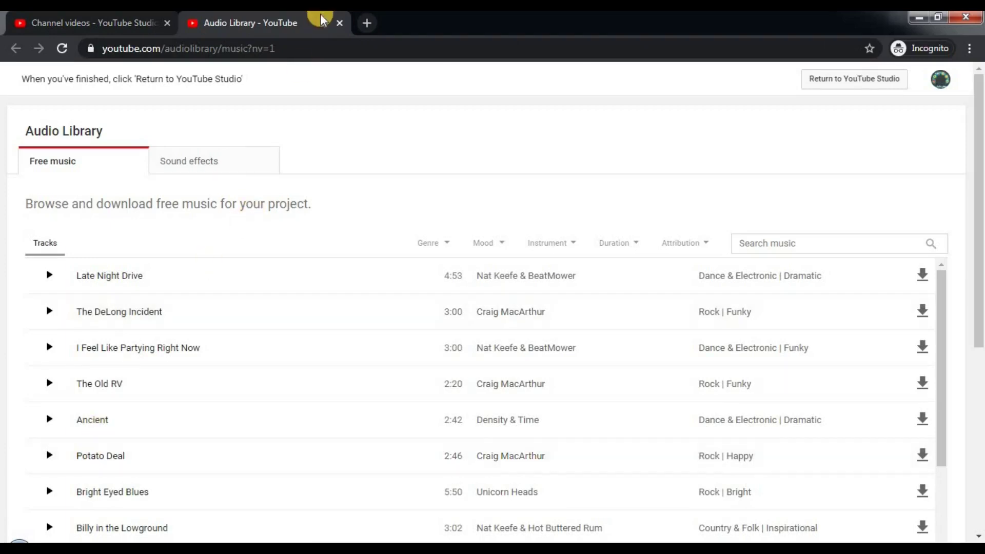
left_click(340, 23)
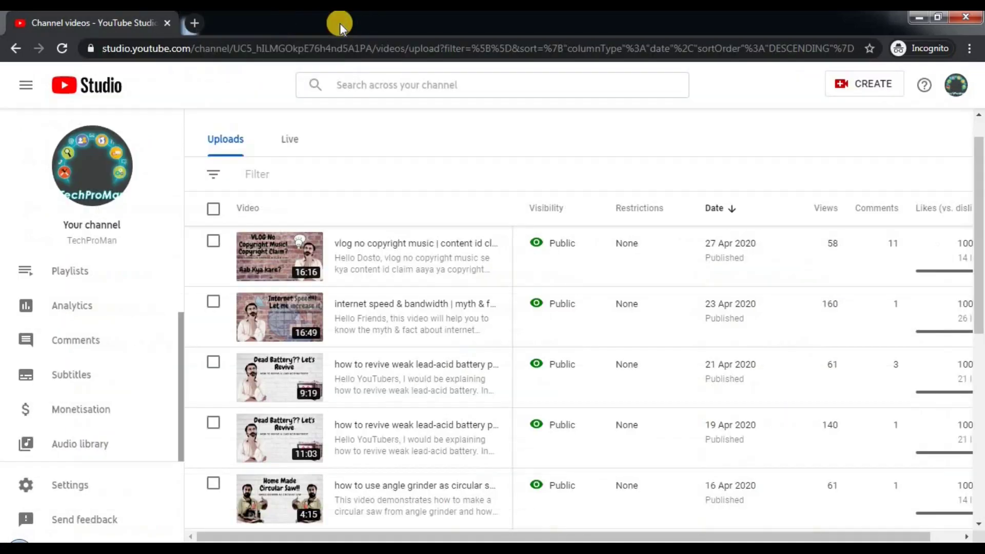